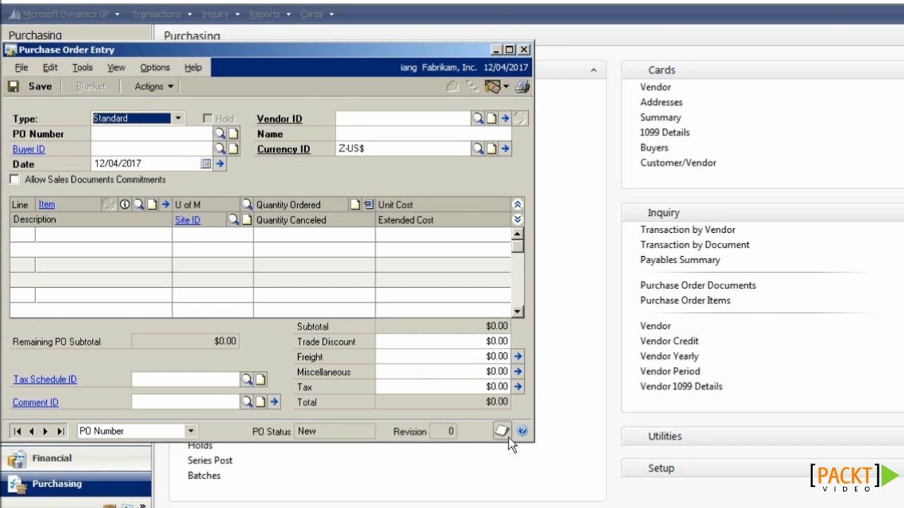
View the window note for Purchase Order Entry, and close the note and the entry window.
{"action": "left_click", "coordinate": [502, 431]}
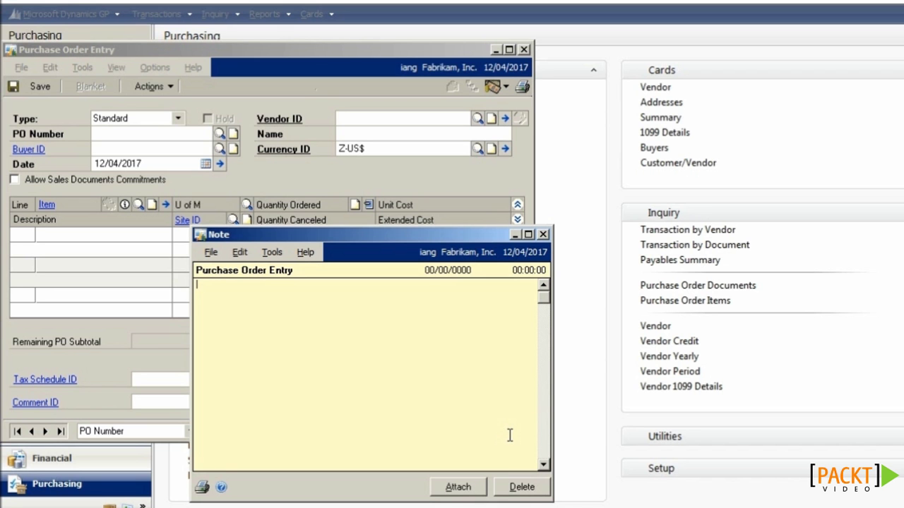
{"action": "left_click", "coordinate": [542, 234]}
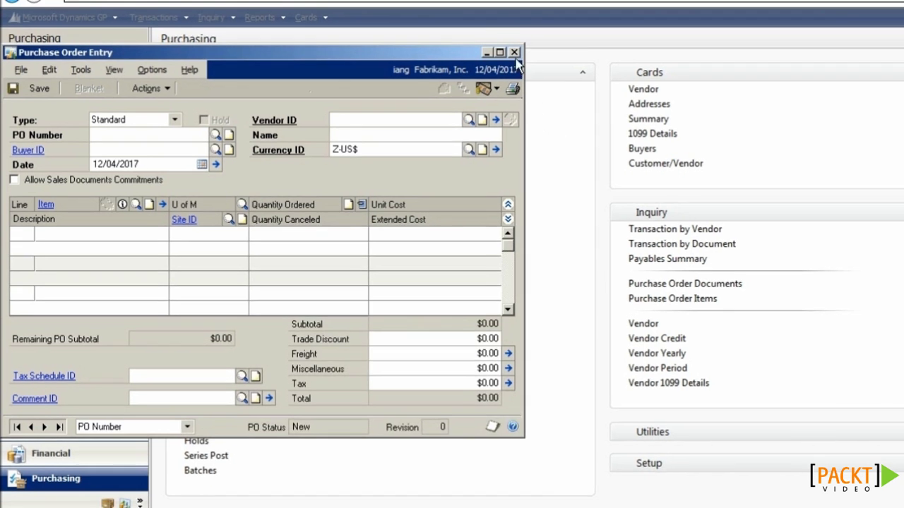
{"action": "left_click", "coordinate": [524, 49]}
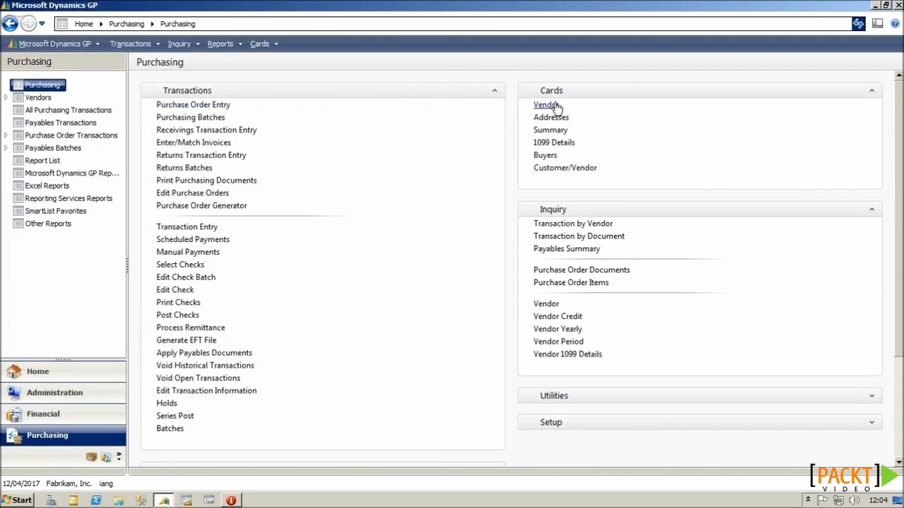
Open the Vendor Maintenance card and read its window note on required information for new vendors.
{"action": "left_click", "coordinate": [555, 106]}
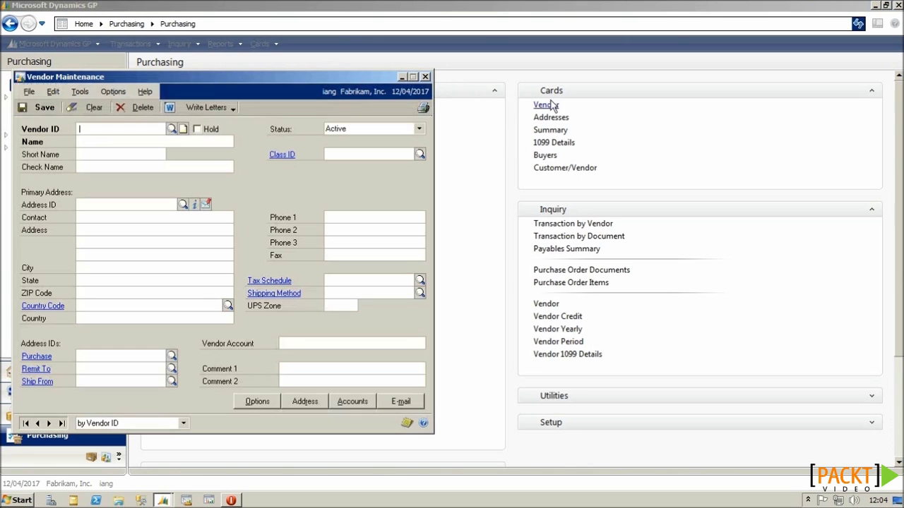
{"action": "left_click", "coordinate": [408, 427]}
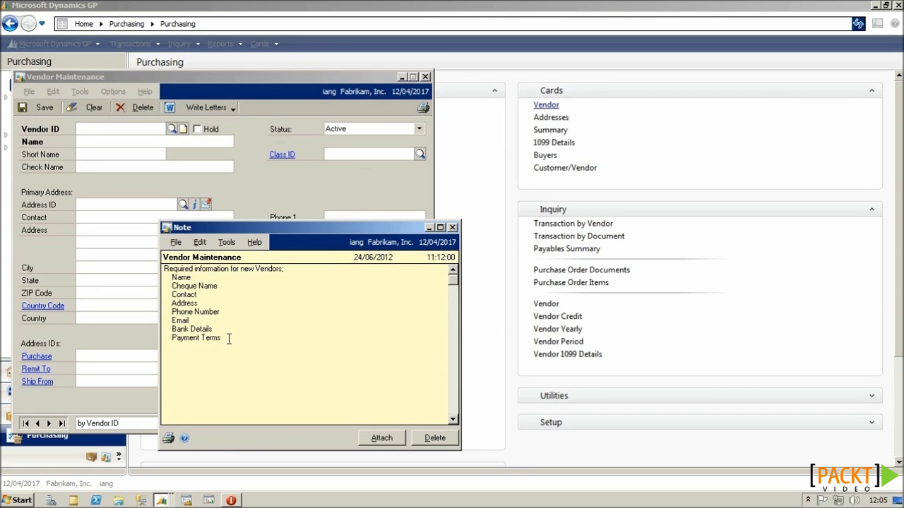
{"action": "left_click", "coordinate": [452, 228]}
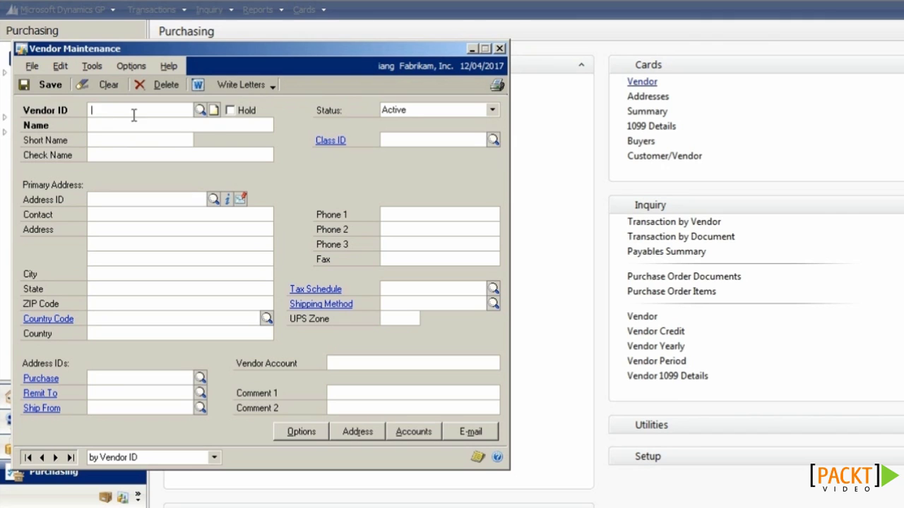
Load the vendor Allenson Properties and open the OLE container of its record note.
{"action": "left_click", "coordinate": [199, 111]}
{"action": "double_click", "coordinate": [195, 224]}
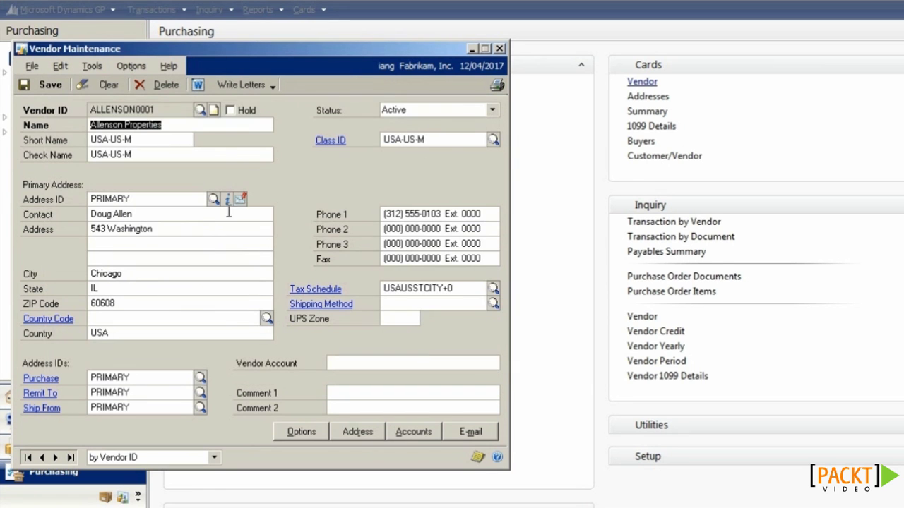
{"action": "left_click", "coordinate": [214, 115]}
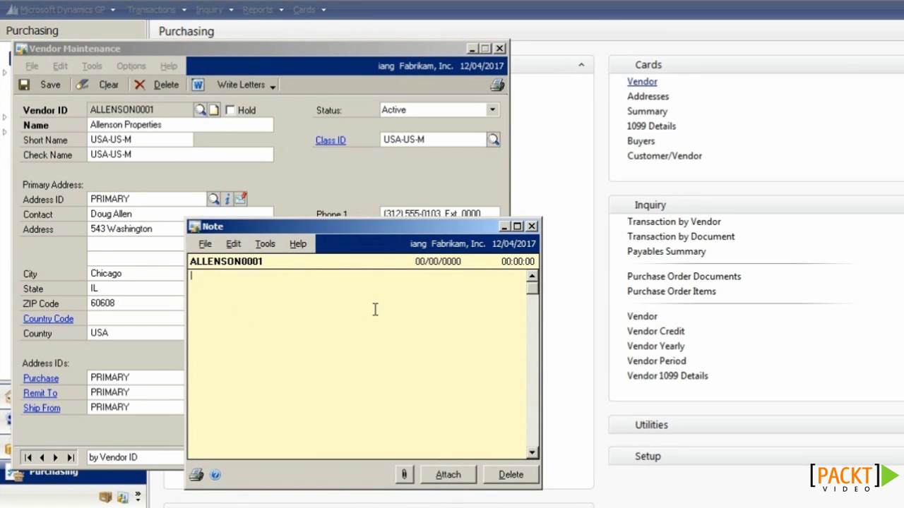
{"action": "left_click", "coordinate": [410, 478]}
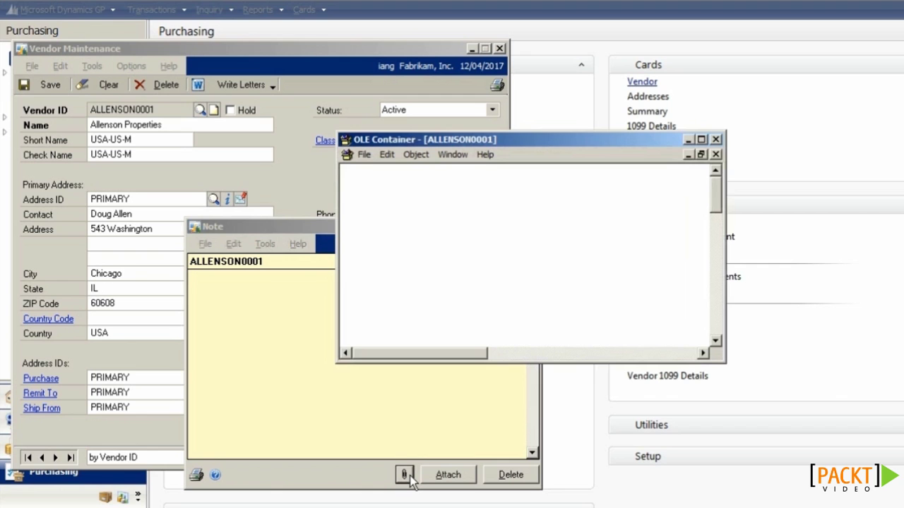
Start inserting a new object from file, choosing Terms and Conditions.docx in the vendor's folder under Letters.
{"action": "left_click", "coordinate": [388, 156]}
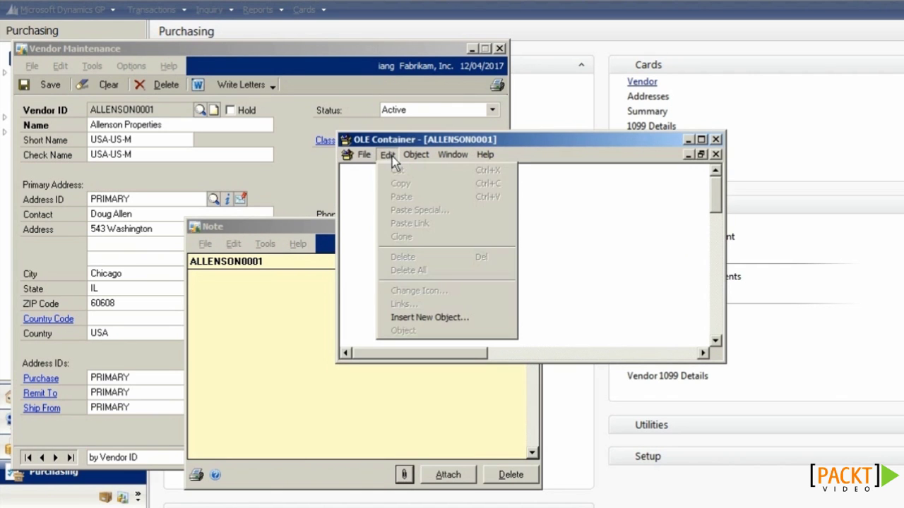
{"action": "left_click", "coordinate": [409, 319]}
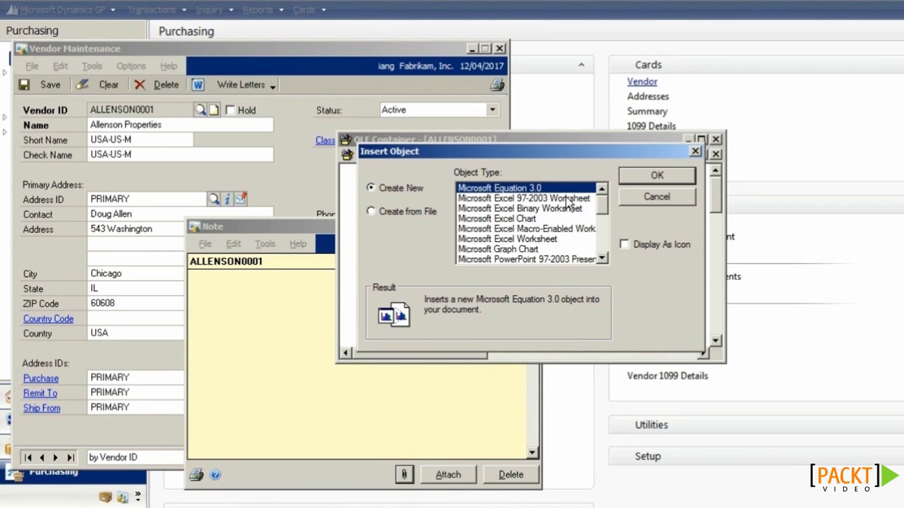
{"action": "left_click_drag", "start_coordinate": [601, 206], "coordinate": [602, 246]}
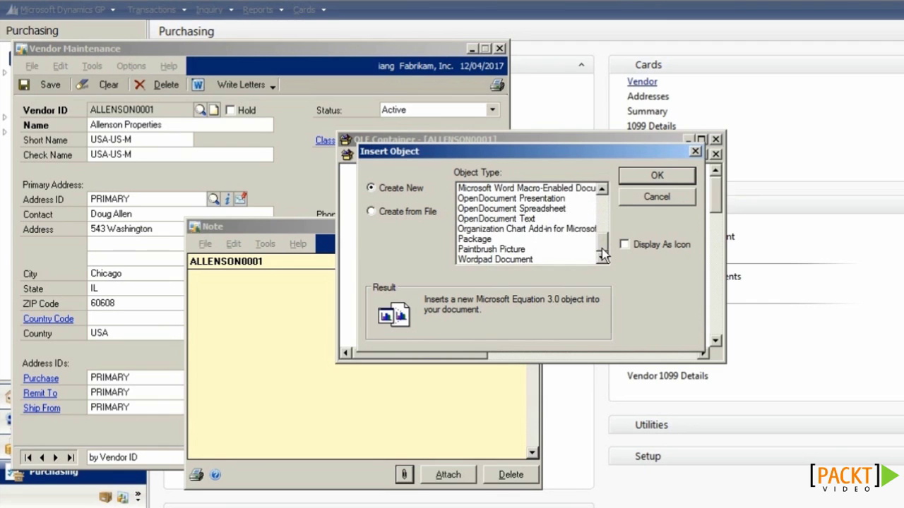
{"action": "left_click", "coordinate": [372, 212]}
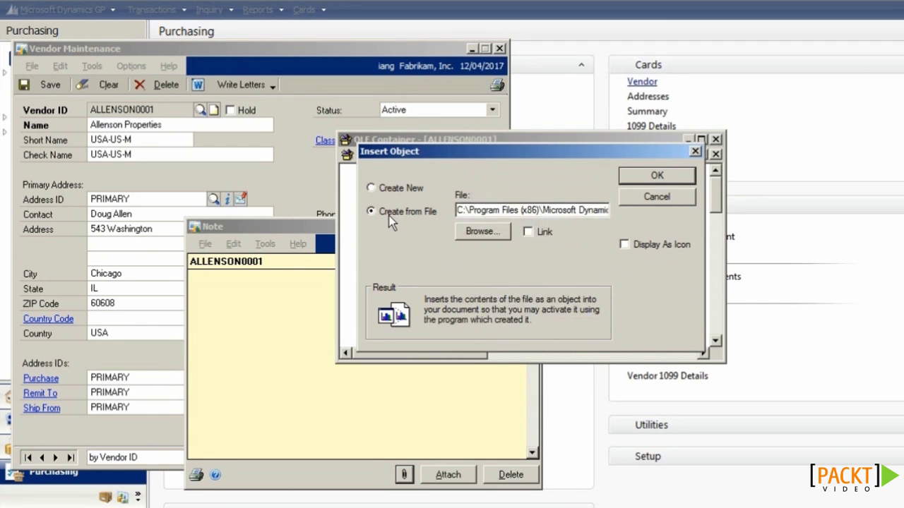
{"action": "left_click", "coordinate": [471, 233]}
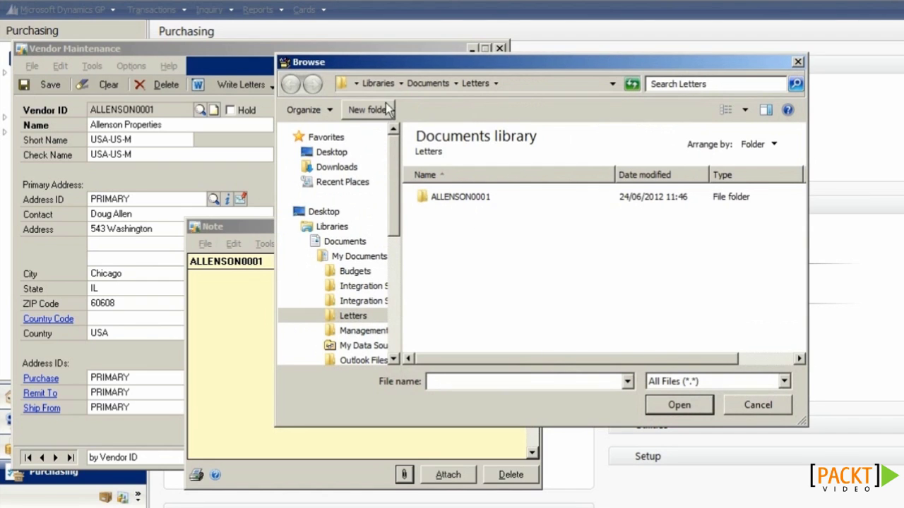
{"action": "double_click", "coordinate": [461, 199]}
{"action": "left_click", "coordinate": [466, 199]}
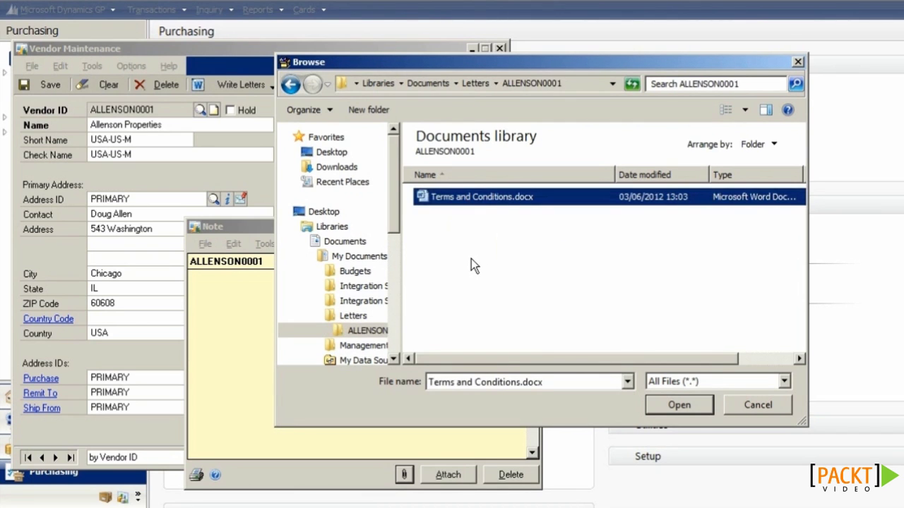
{"action": "left_click", "coordinate": [672, 396]}
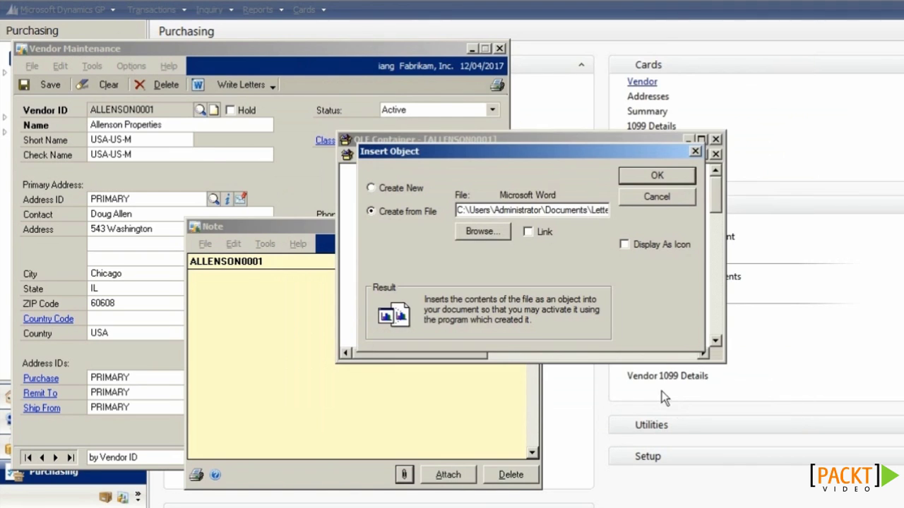
Insert the chosen document as a link displayed as an icon.
{"action": "left_click", "coordinate": [546, 231]}
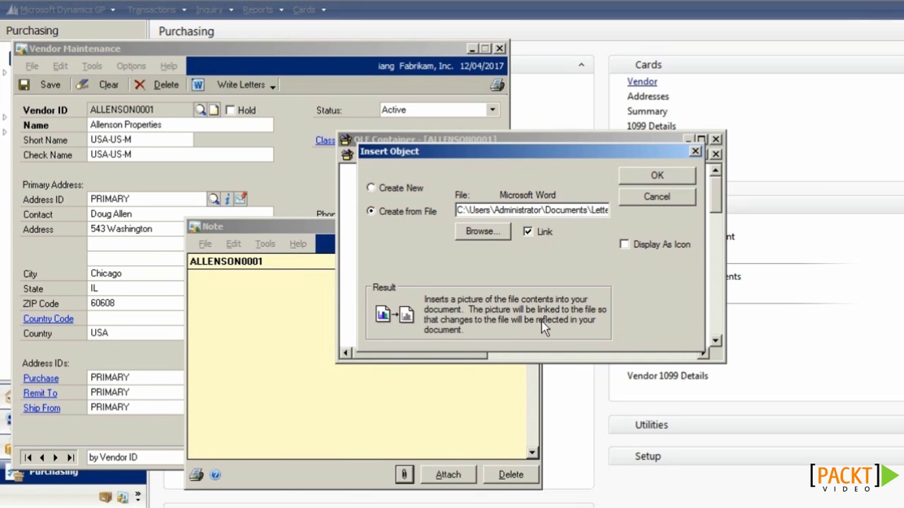
{"action": "left_click", "coordinate": [632, 246]}
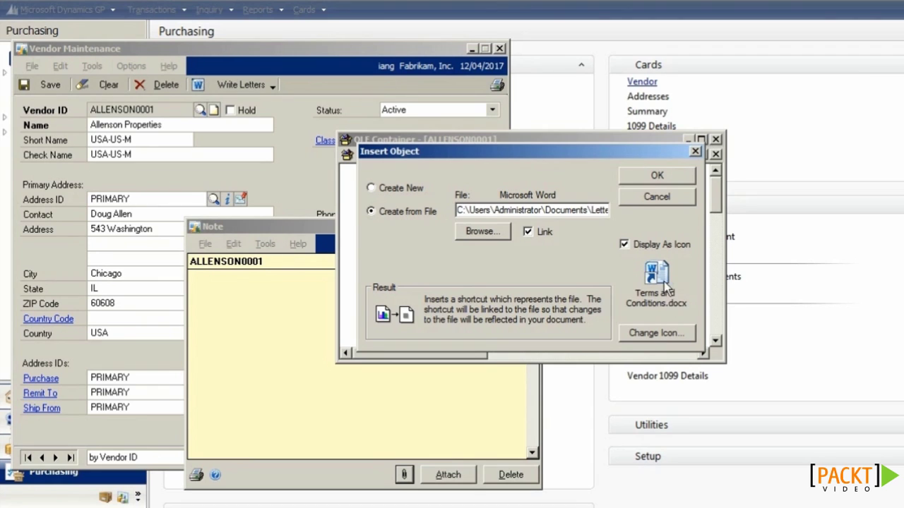
{"action": "left_click", "coordinate": [646, 176]}
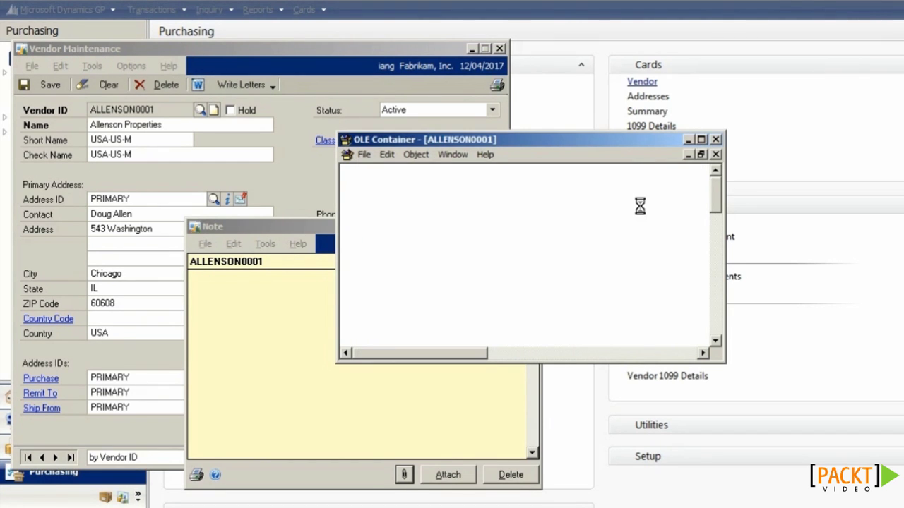
Save and exit the OLE container, and attach the note to the vendor record.
{"action": "left_click", "coordinate": [365, 156]}
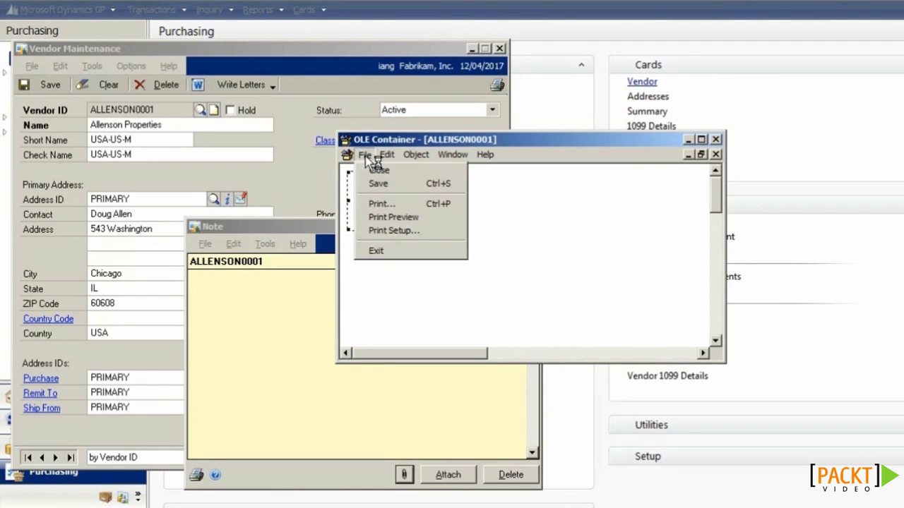
{"action": "left_click", "coordinate": [374, 185]}
{"action": "left_click", "coordinate": [367, 156]}
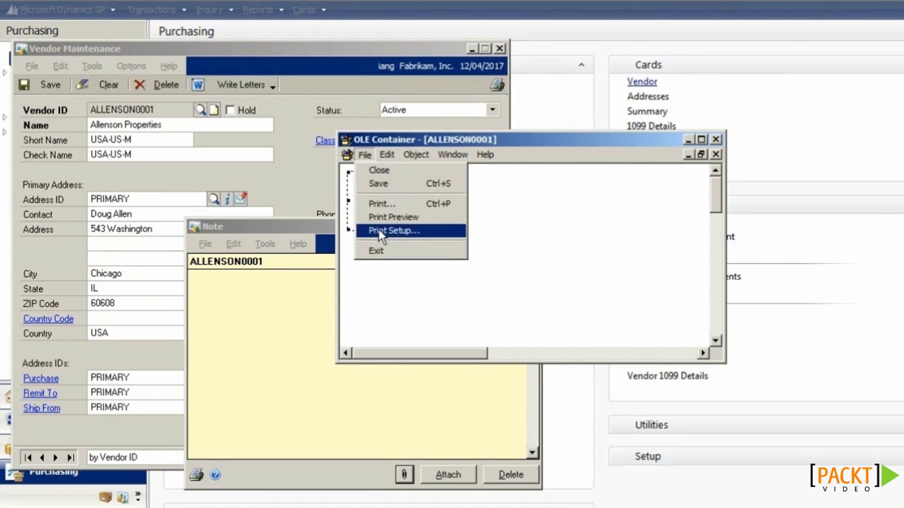
{"action": "left_click", "coordinate": [382, 252]}
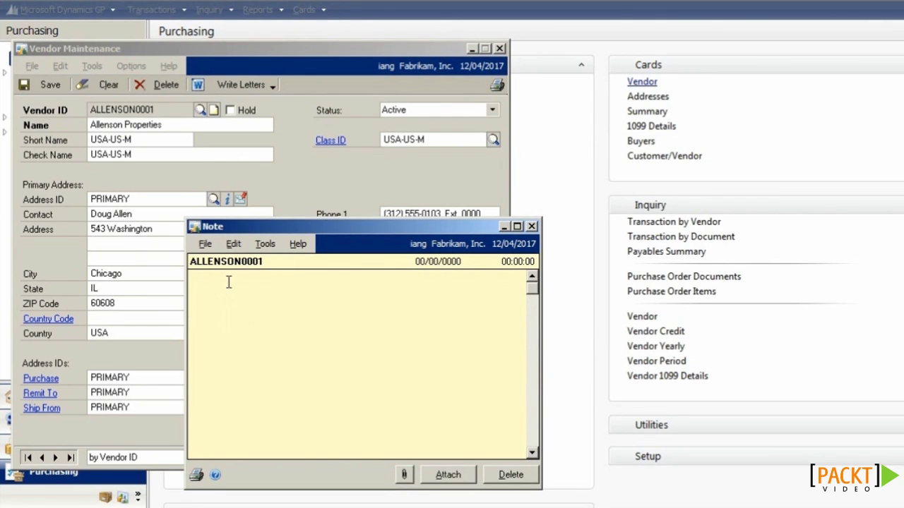
{"action": "left_click", "coordinate": [445, 476]}
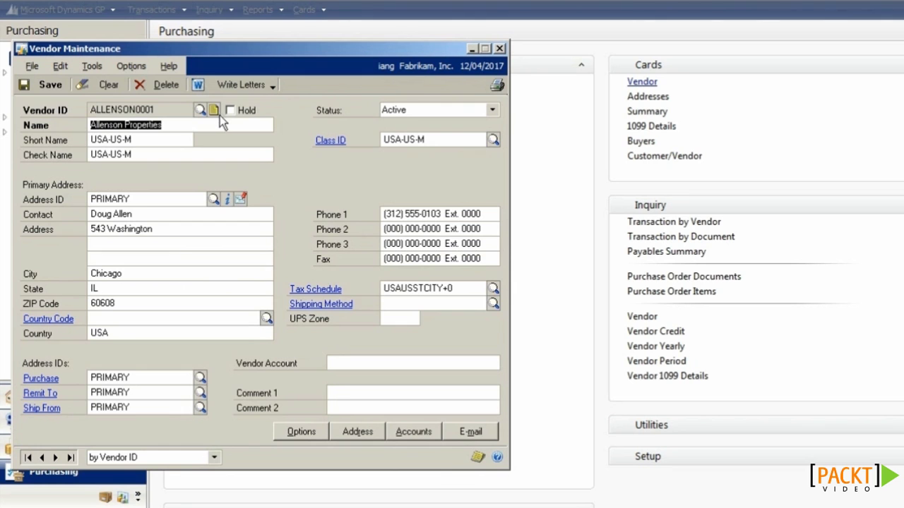
Save the vendor record, and reload Allenson Properties with its record note open.
{"action": "left_click", "coordinate": [46, 86]}
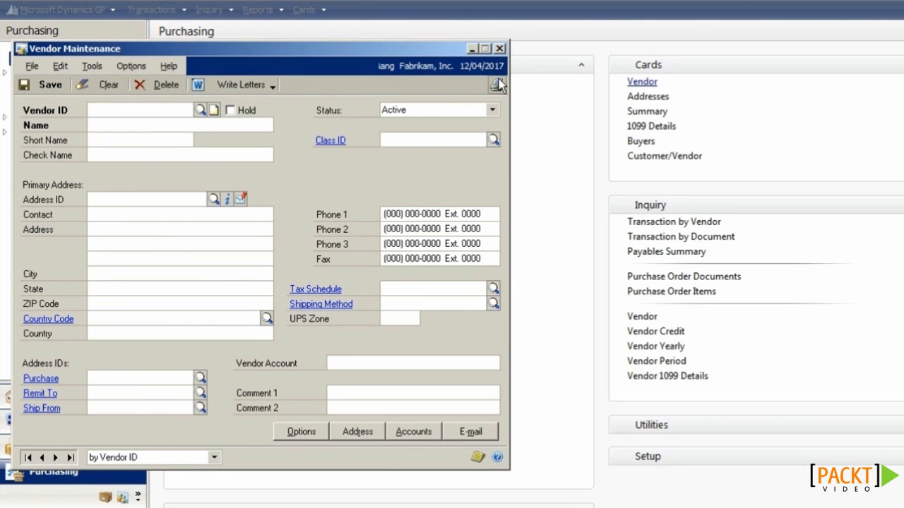
{"action": "left_click", "coordinate": [201, 110]}
{"action": "double_click", "coordinate": [138, 219]}
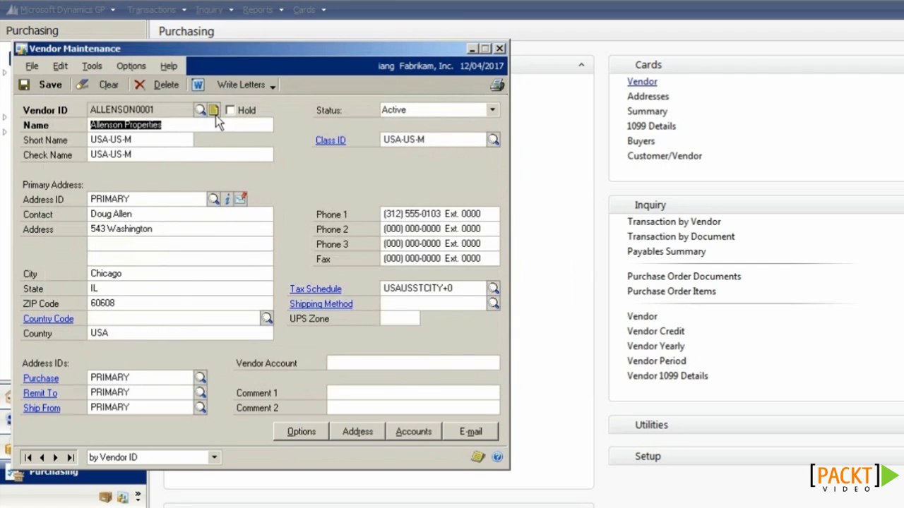
{"action": "left_click", "coordinate": [215, 113]}
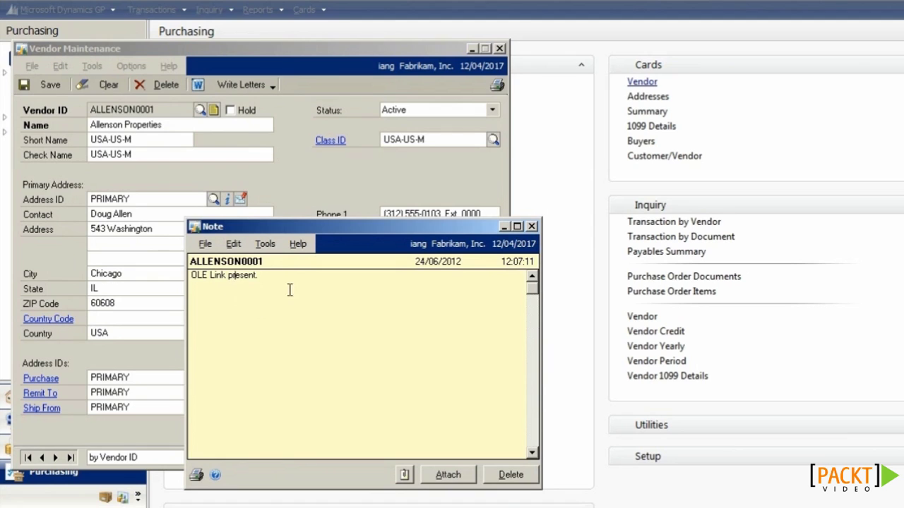
Check the linked document in the note's OLE container, and close the container and reattach the note.
{"action": "left_click", "coordinate": [315, 276]}
{"action": "left_click", "coordinate": [405, 475]}
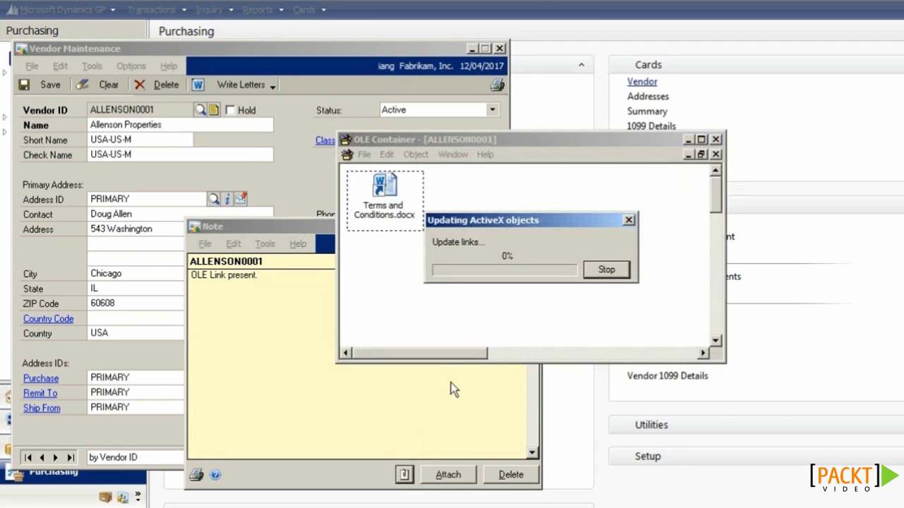
{"action": "left_click", "coordinate": [376, 215]}
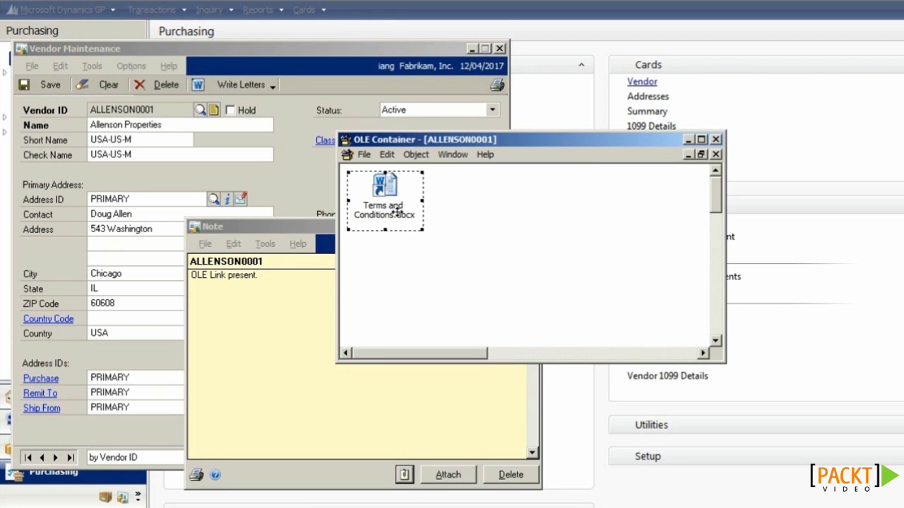
{"action": "left_click", "coordinate": [718, 141]}
{"action": "left_click", "coordinate": [451, 474]}
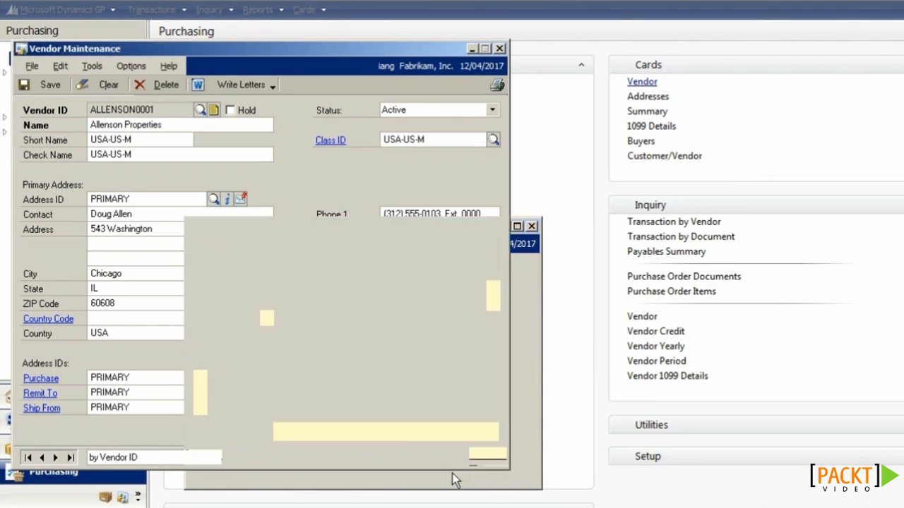
Load the vendor Auto Financing to view its note indicators, and close Vendor Maintenance.
{"action": "left_click", "coordinate": [201, 110]}
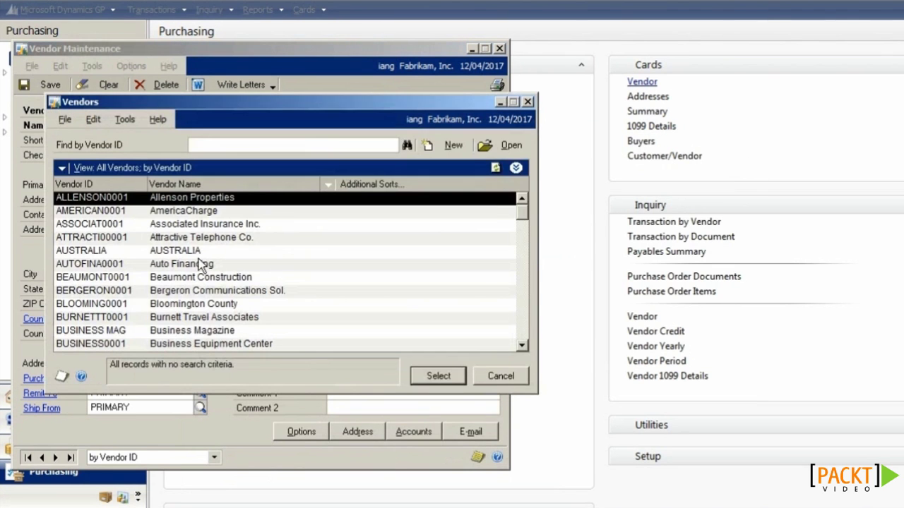
{"action": "double_click", "coordinate": [180, 263]}
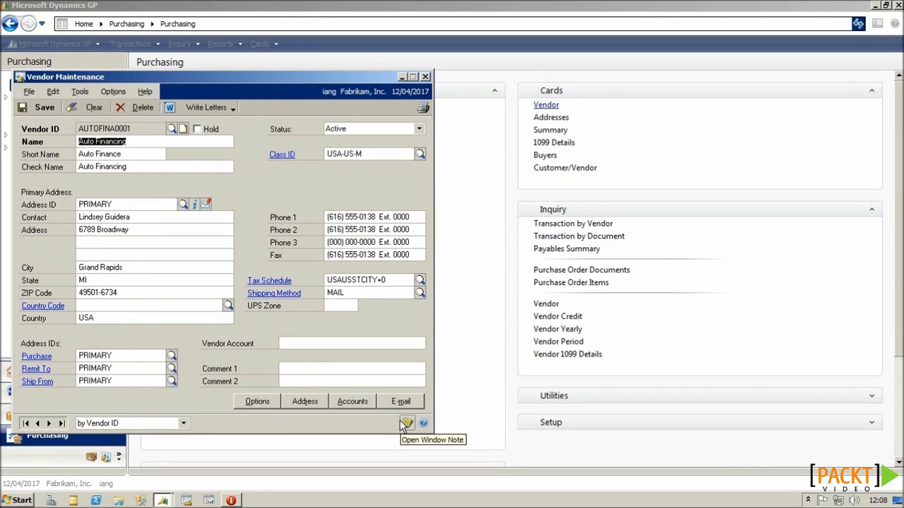
{"action": "left_click", "coordinate": [426, 78]}
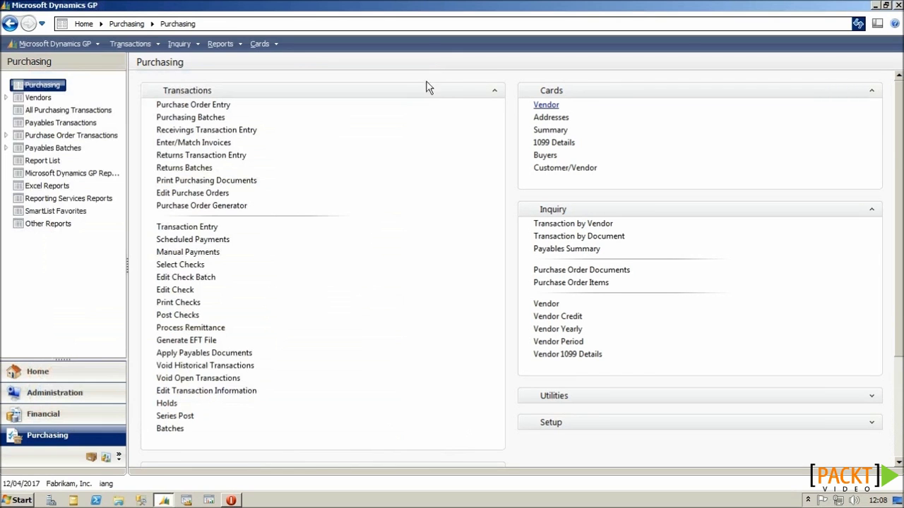